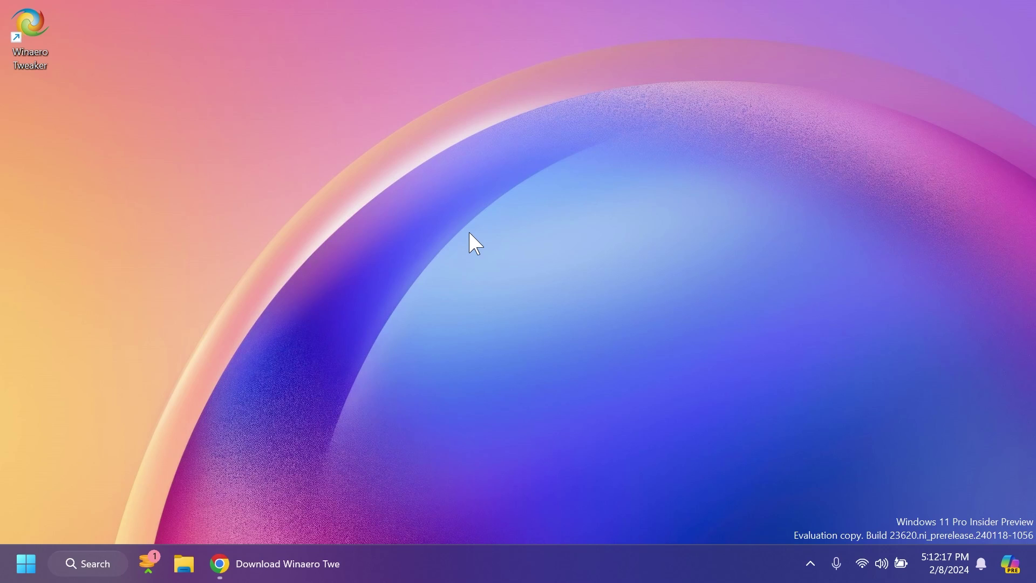
Restore the Chrome window showing the Download Winaero Tweaker page from the taskbar.
left_click(291, 564)
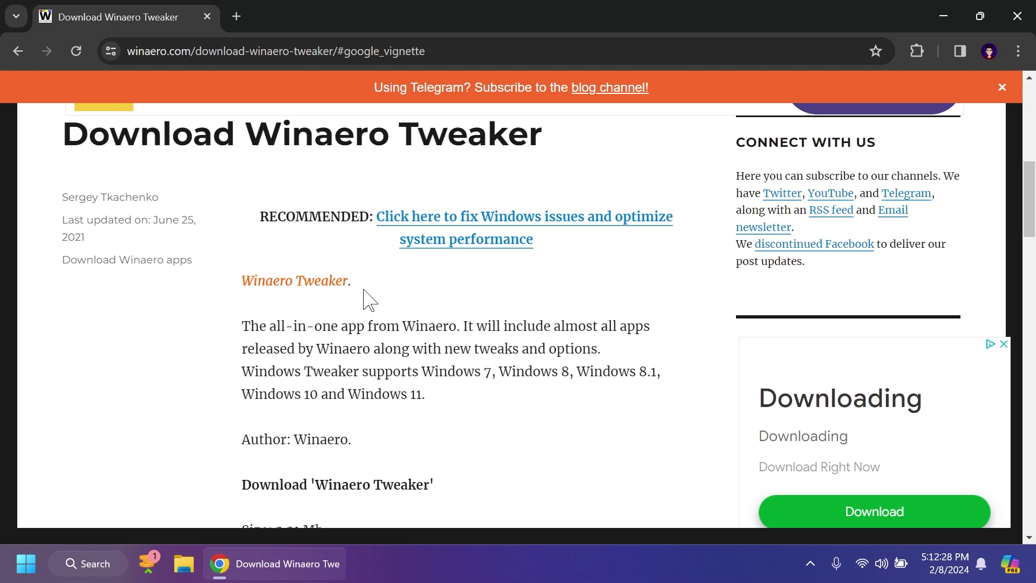
Scroll down the Winaero Tweaker download page.
scroll(421, 298, "down", 1)
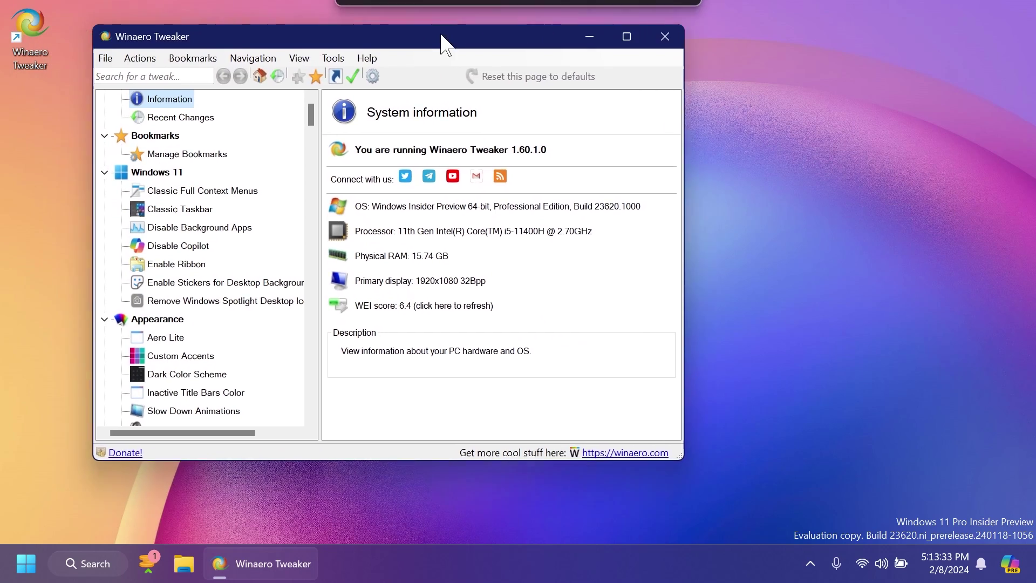
Center the Winaero Tweaker window on screen with the System information page showing.
left_click_drag(358, 16, 591, 70)
left_click(587, 436)
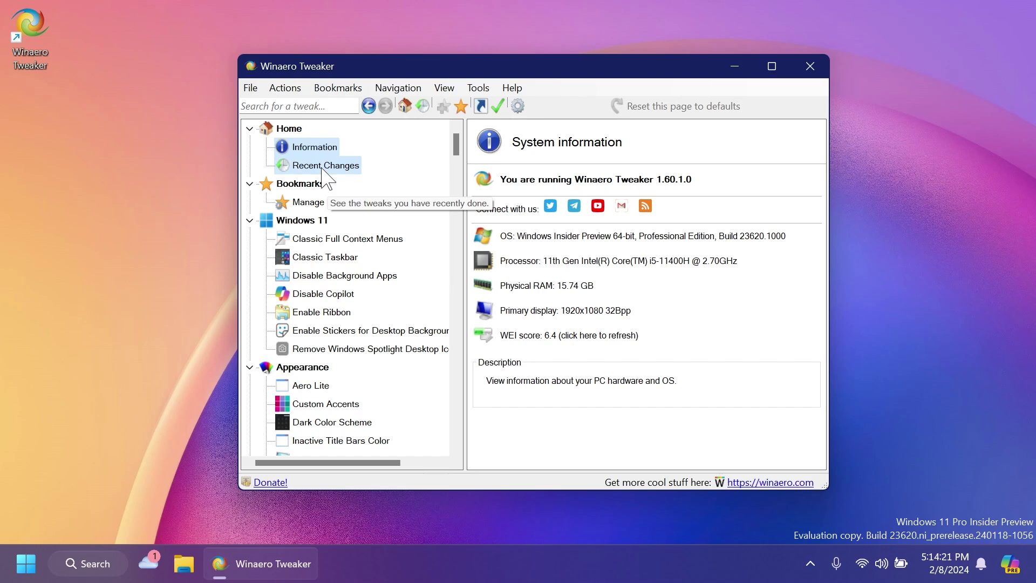
Find and open the Classic Full Context Menus tweak under Windows 11.
left_click(313, 167)
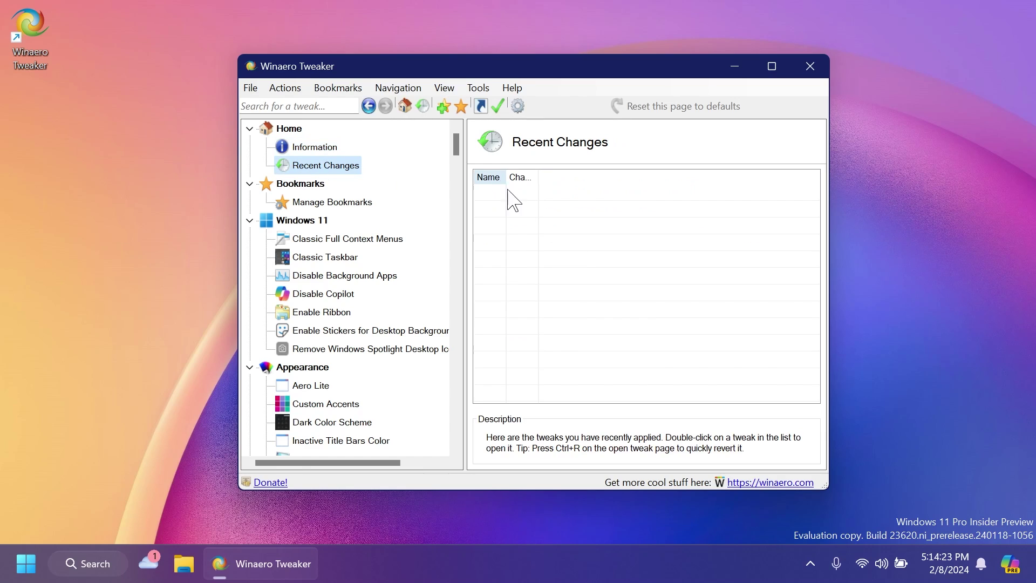
scroll(384, 240, "down", 1)
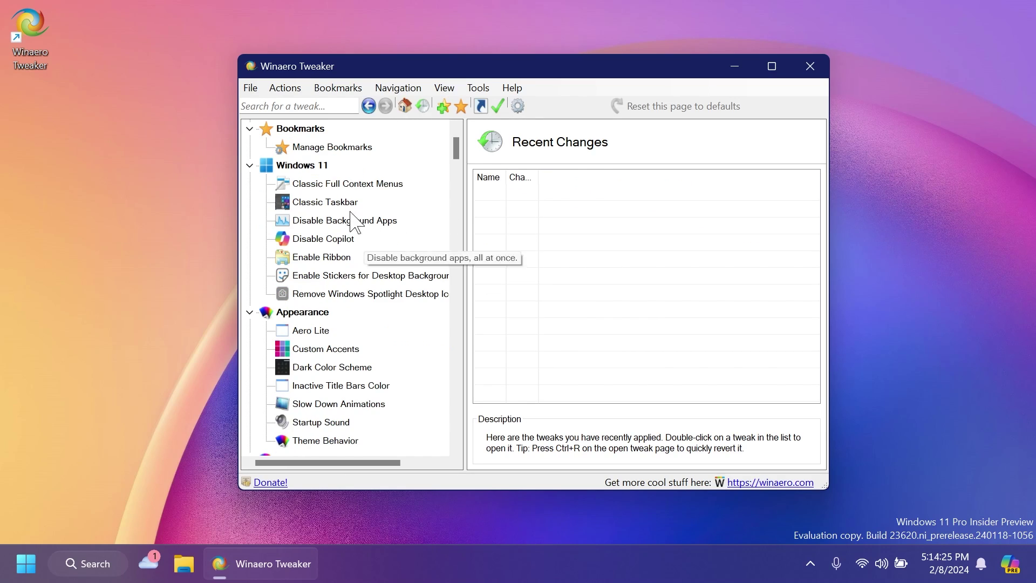
left_click(348, 184)
left_click(317, 167)
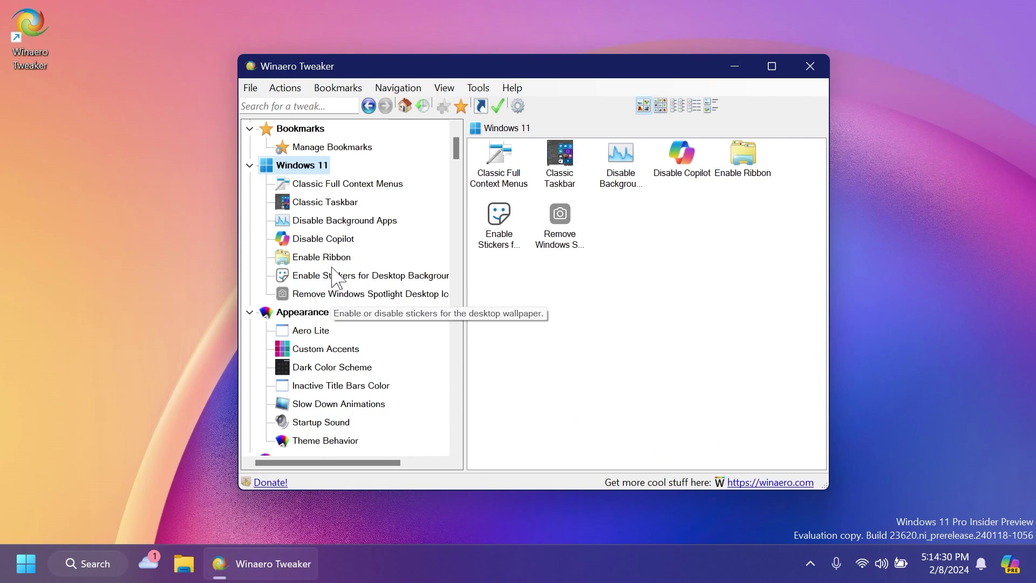
left_click(348, 186)
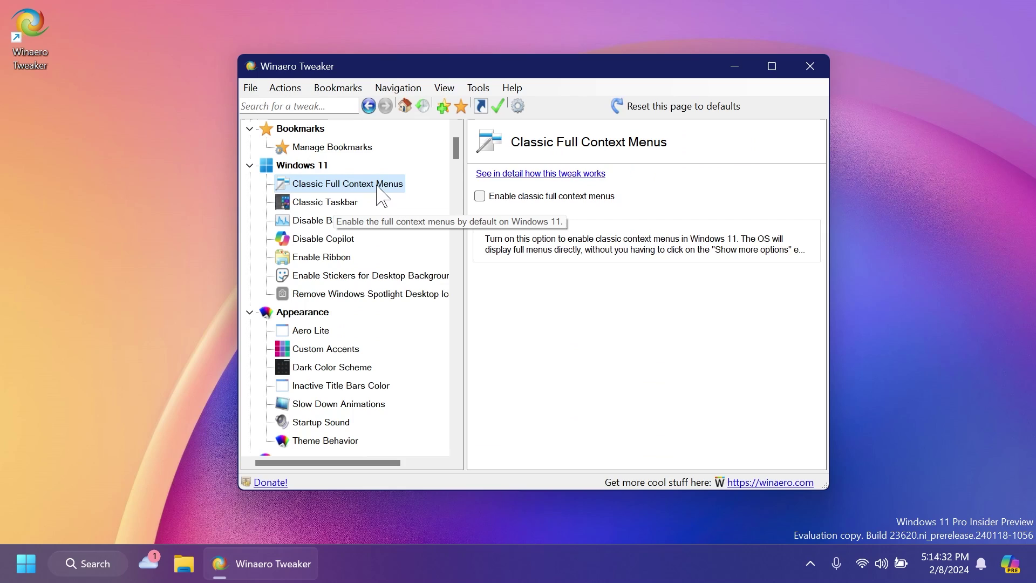
Enable classic full context menus, restart Explorer, and verify the desktop right-click menu.
left_click(480, 195)
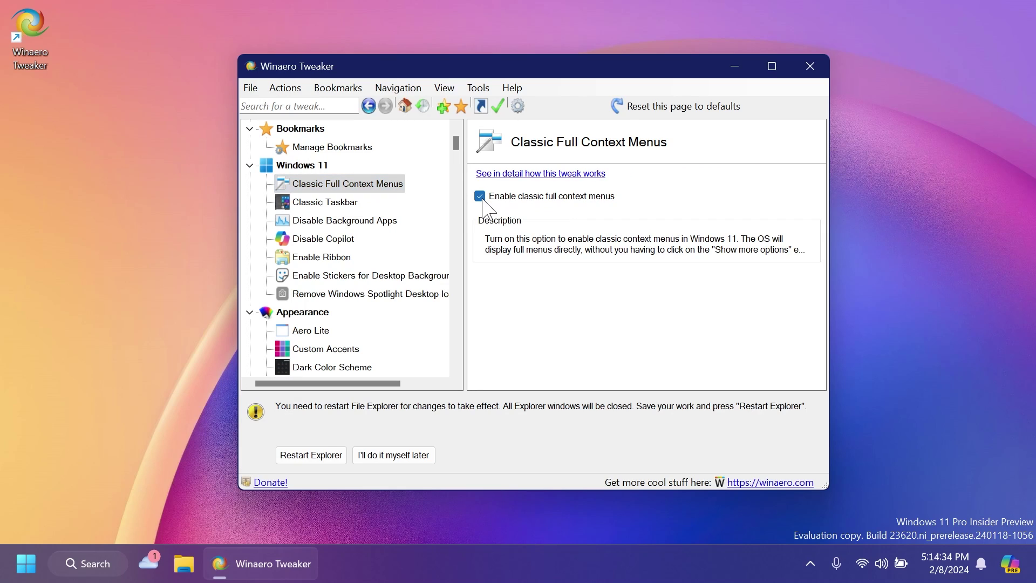
left_click(313, 455)
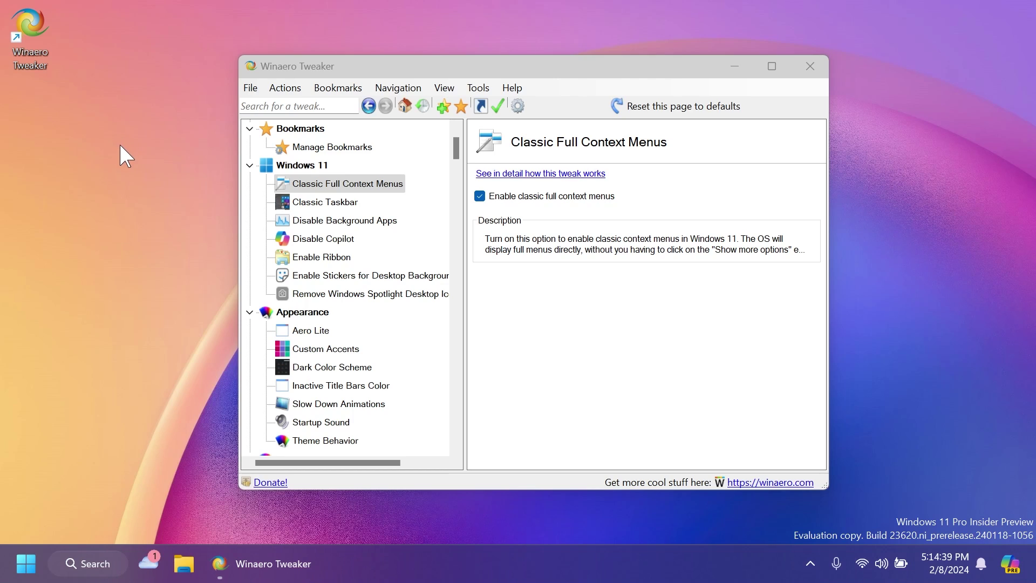
right_click(119, 147)
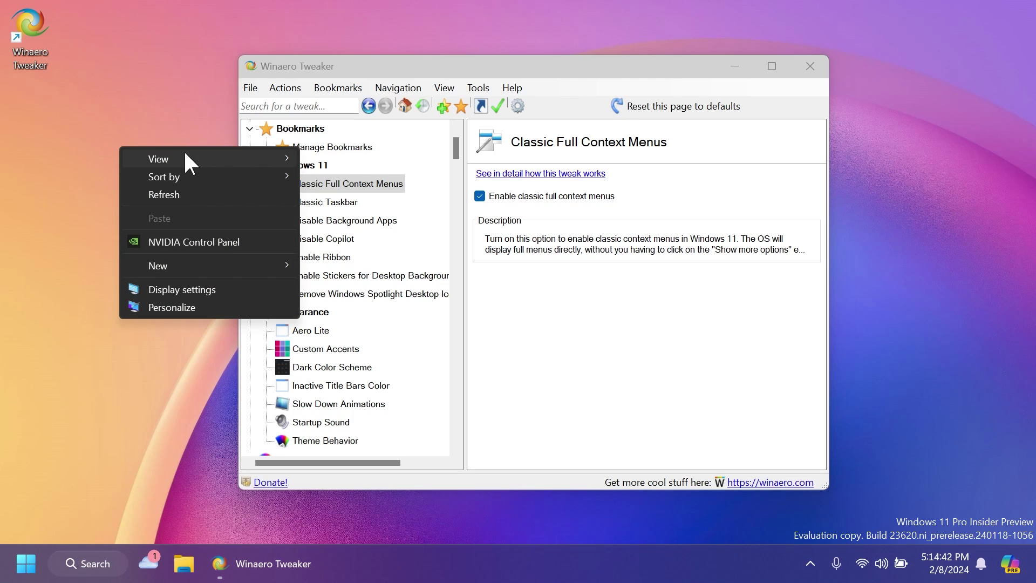
left_click(75, 202)
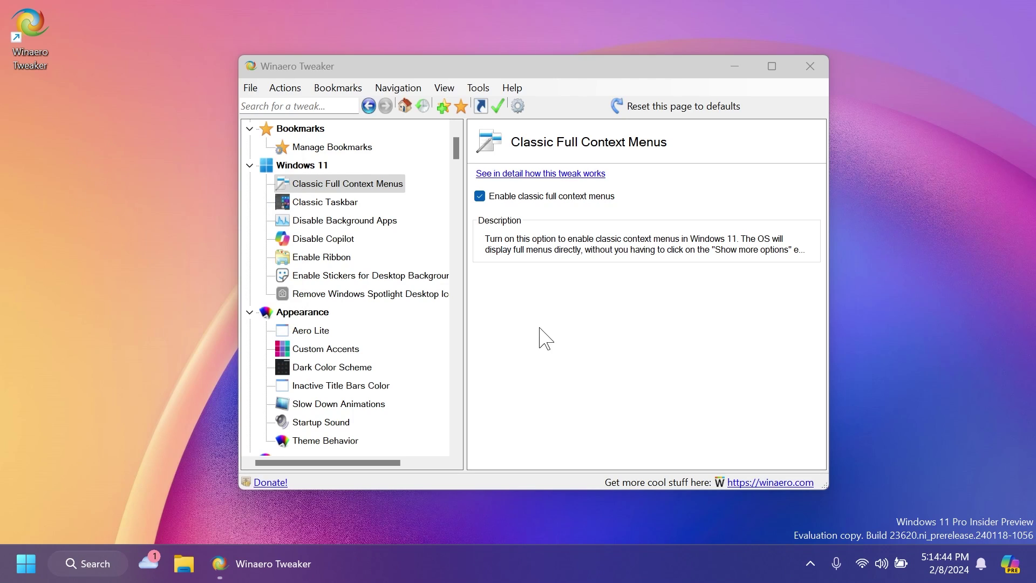
left_click(302, 203)
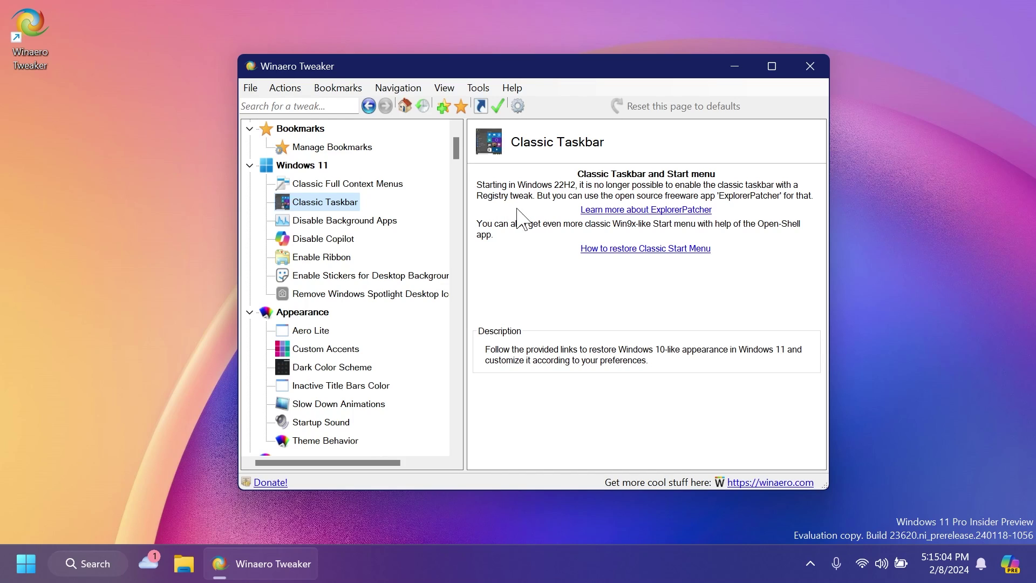
Browse the Disable Background Apps and Disable Copilot tweaks, ending on Enable Ribbon.
left_click(362, 221)
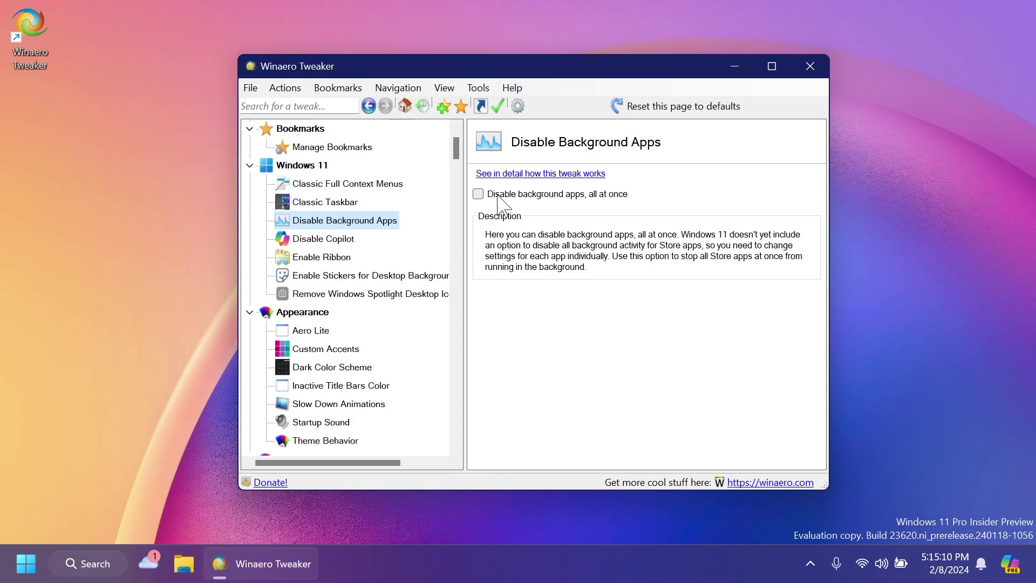
left_click(359, 241)
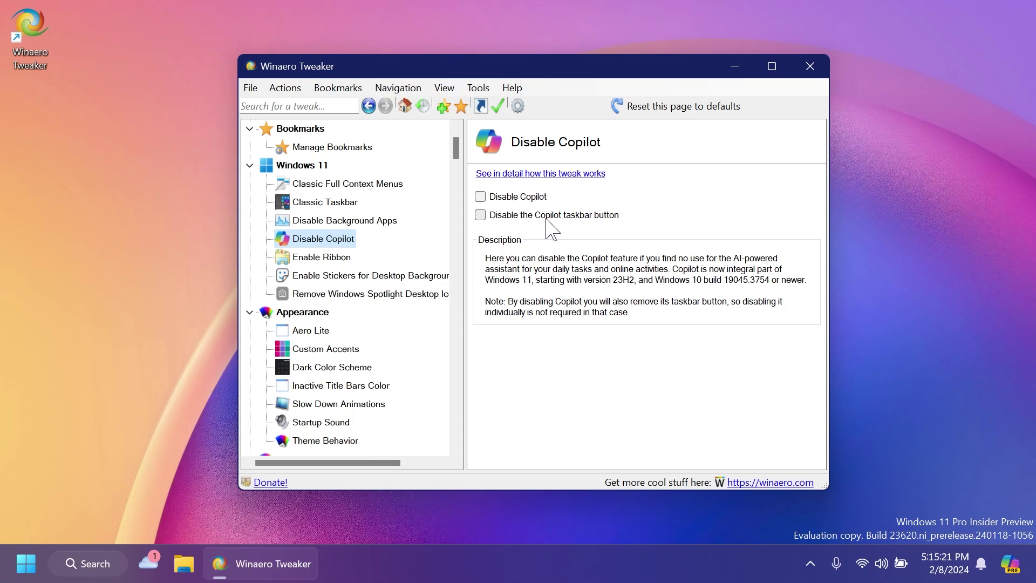
left_click(321, 258)
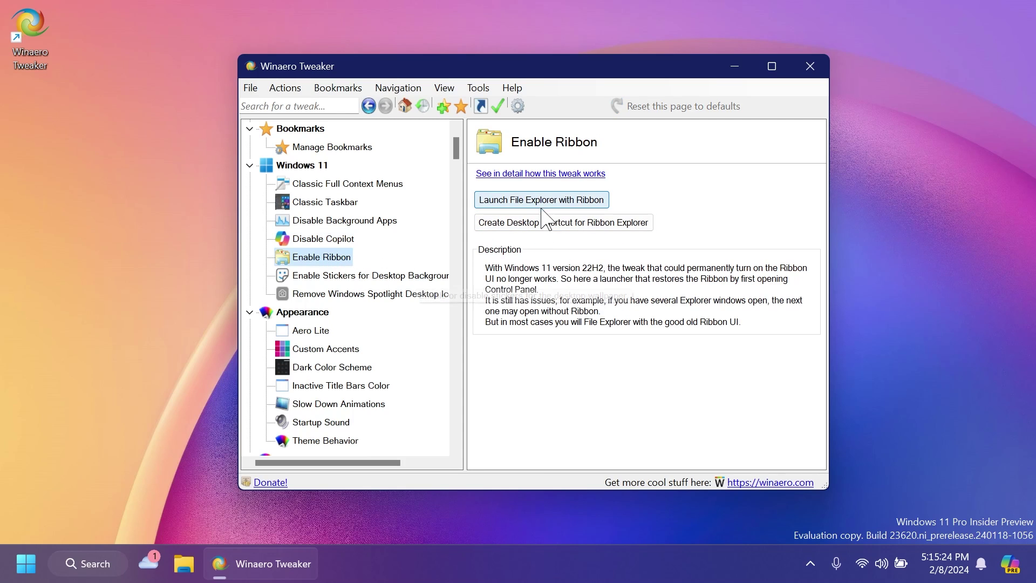
Launch File Explorer with the Ribbon, then move on to Enable Stickers for Desktop Background.
left_click(541, 200)
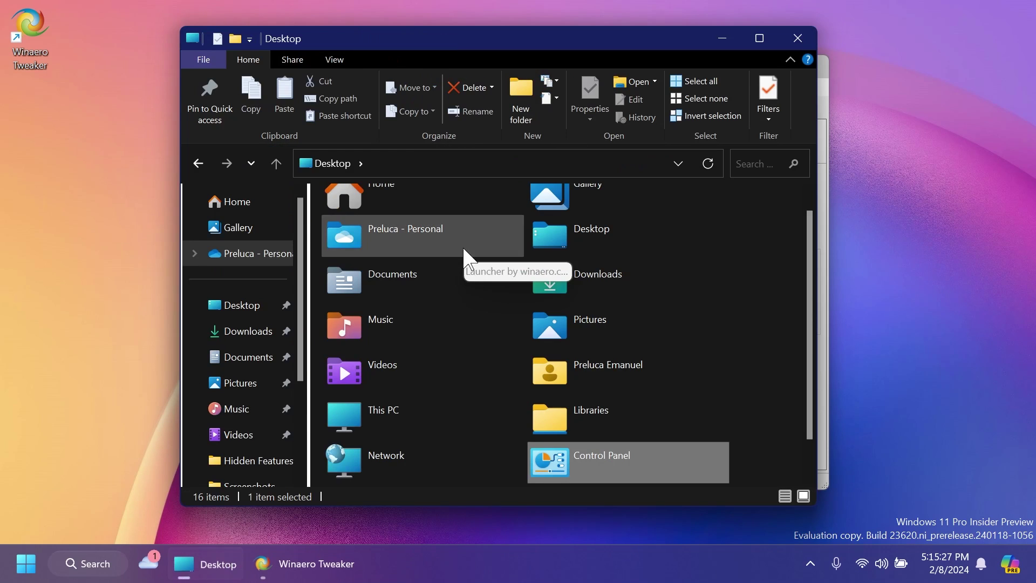
left_click_drag(421, 41, 355, 42)
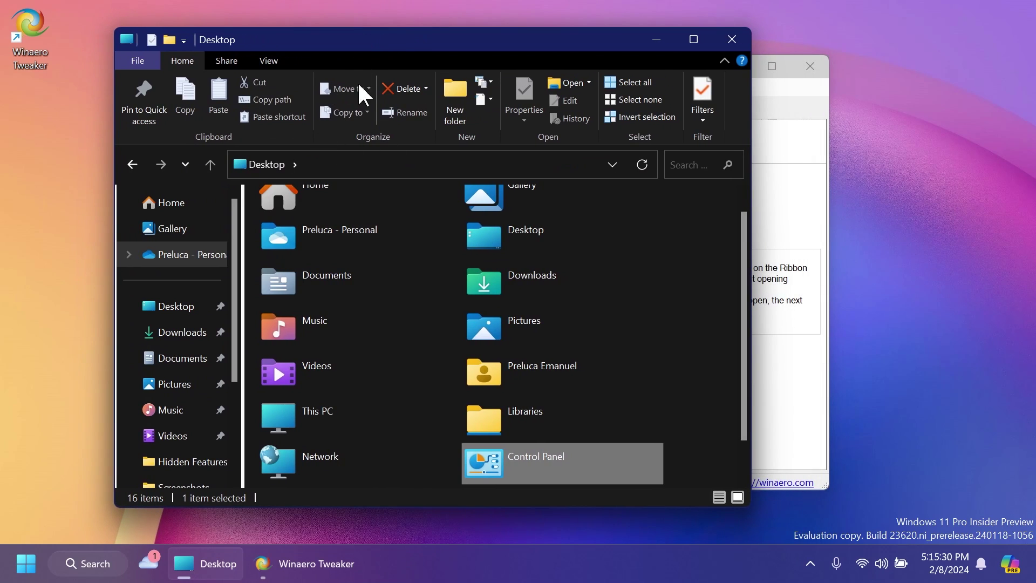
left_click_drag(495, 39, 461, 45)
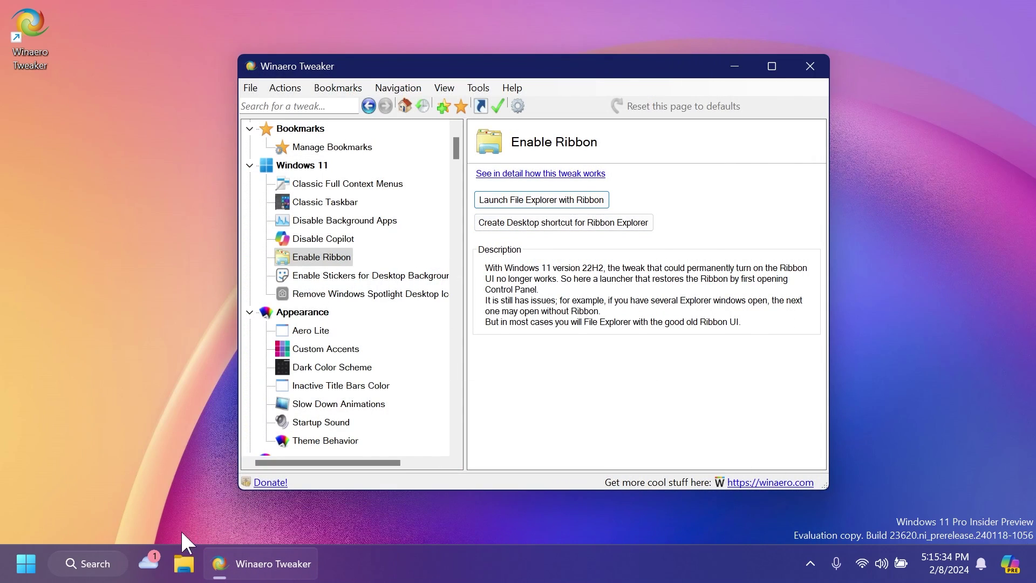
left_click(370, 275)
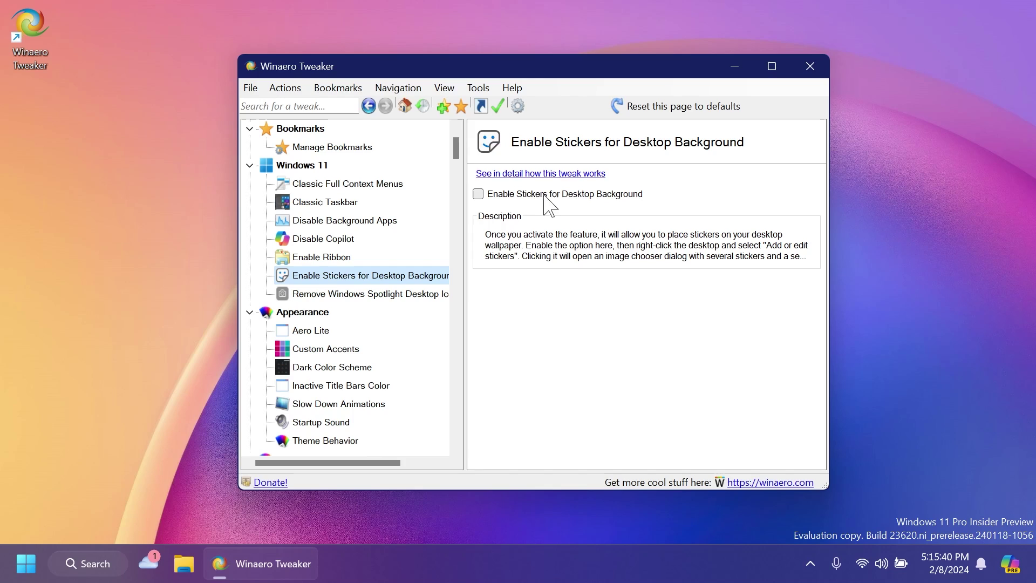
Open Remove Windows Spotlight Desktop Icon, then scroll through the entire tweak category tree.
left_click(356, 294)
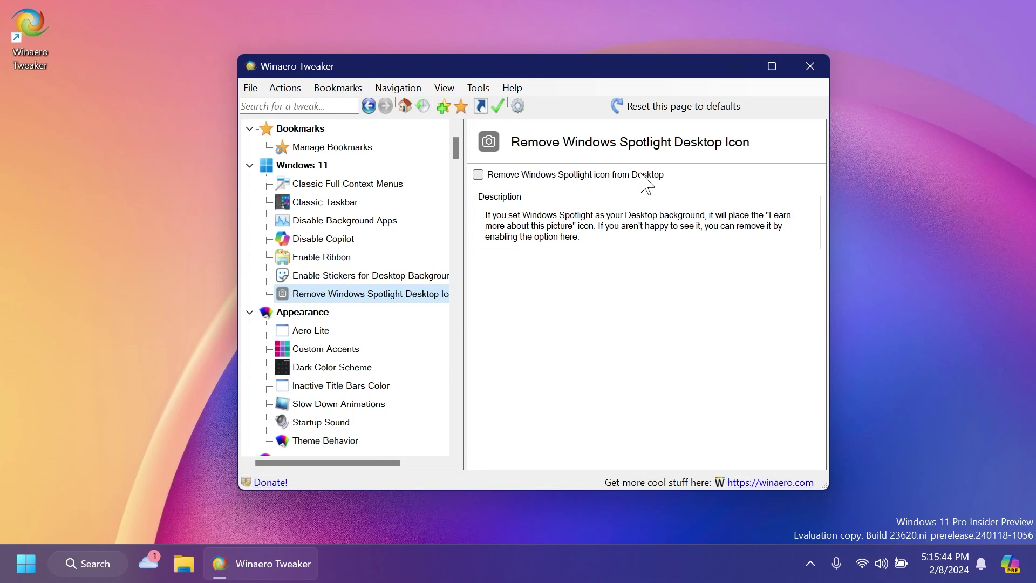
scroll(318, 273, "down", 3)
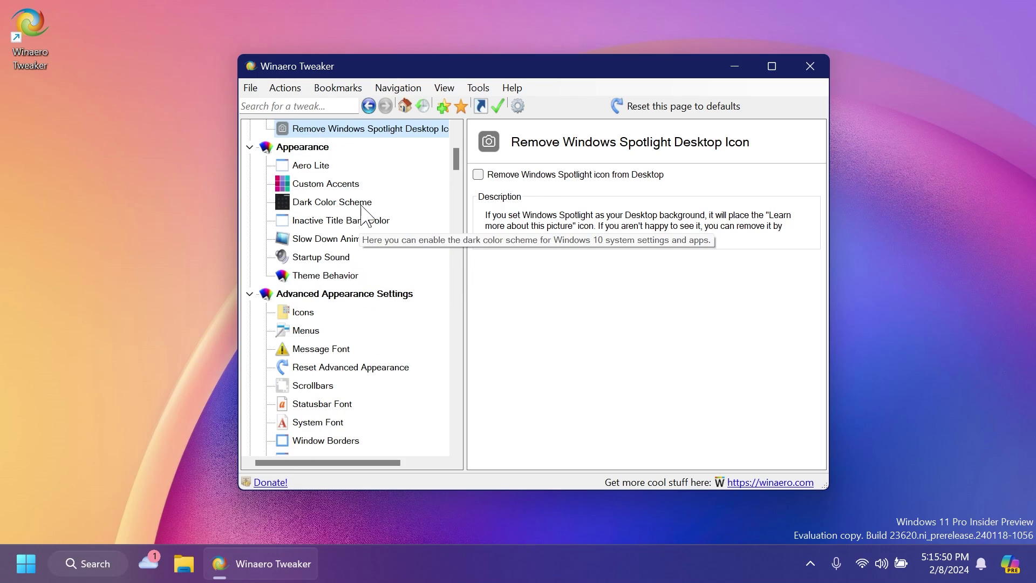
scroll(324, 188, "down", 1)
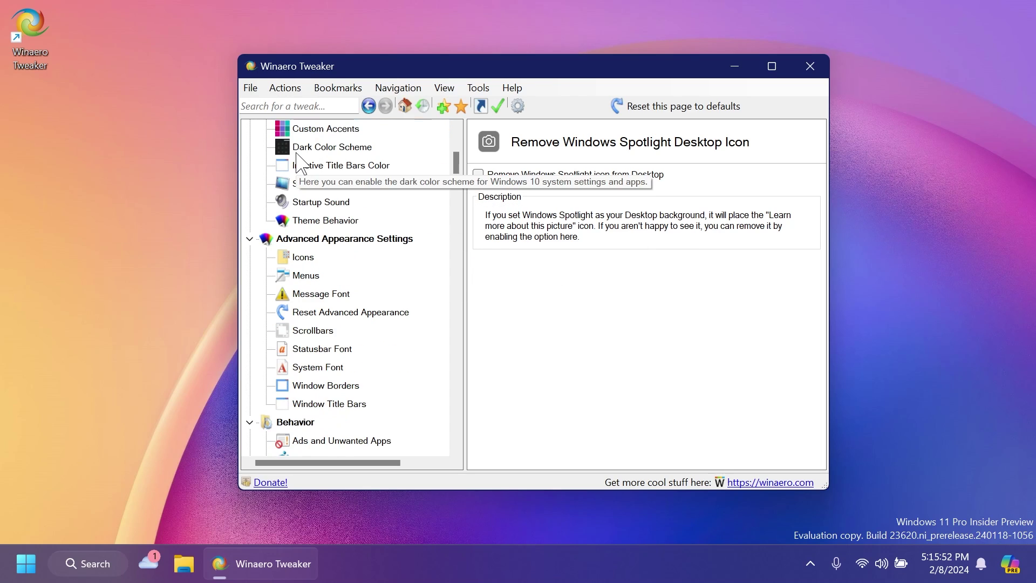
scroll(319, 178, "up", 1)
scroll(337, 267, "down", 6)
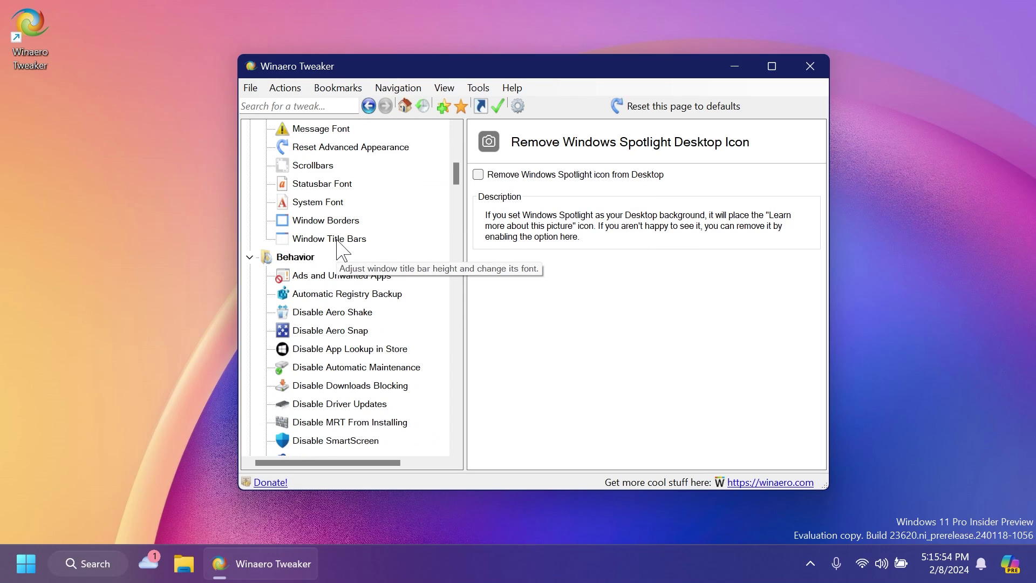
scroll(396, 251, "down", 20)
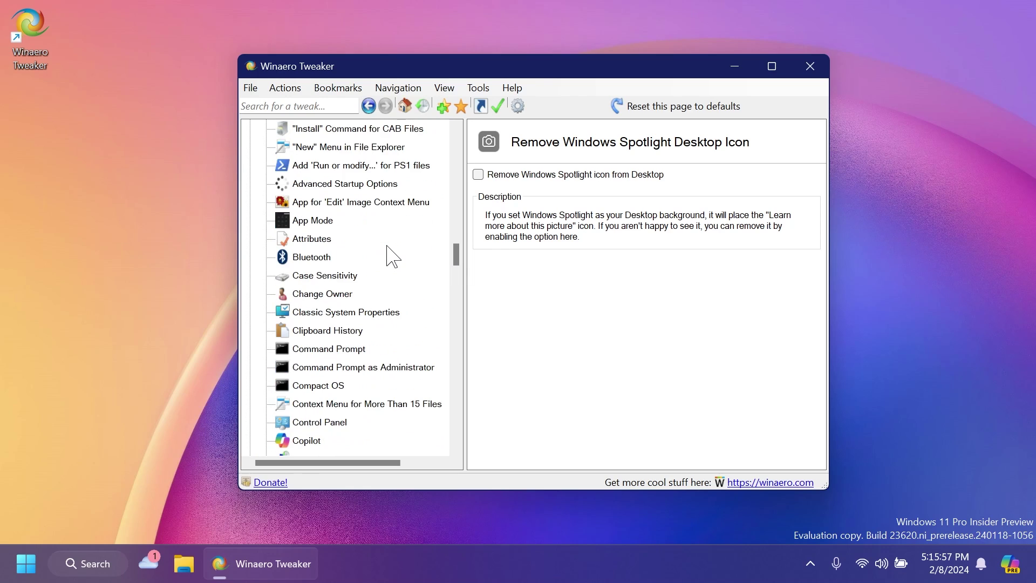
scroll(389, 253, "down", 12)
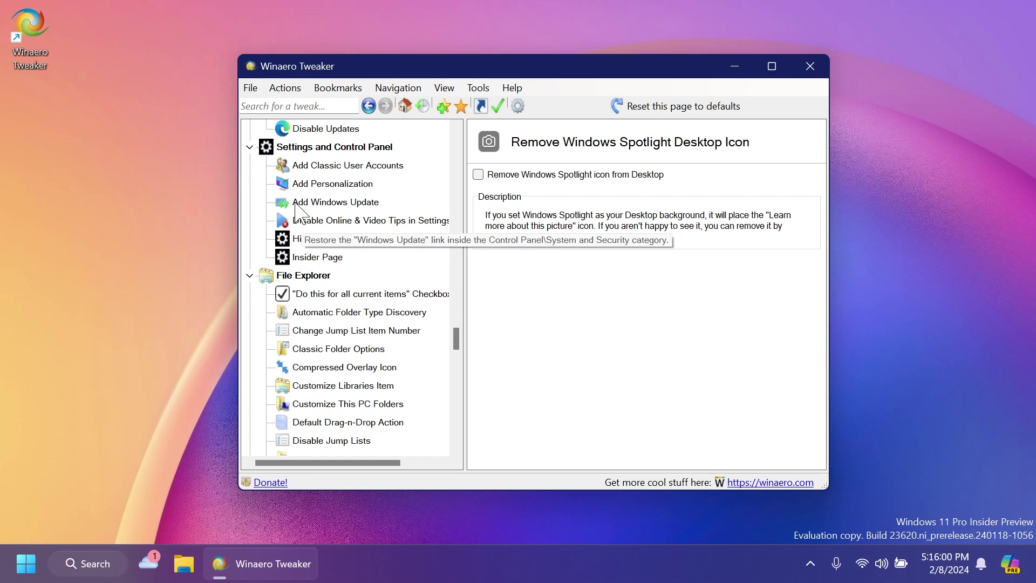
scroll(362, 254, "down", 16)
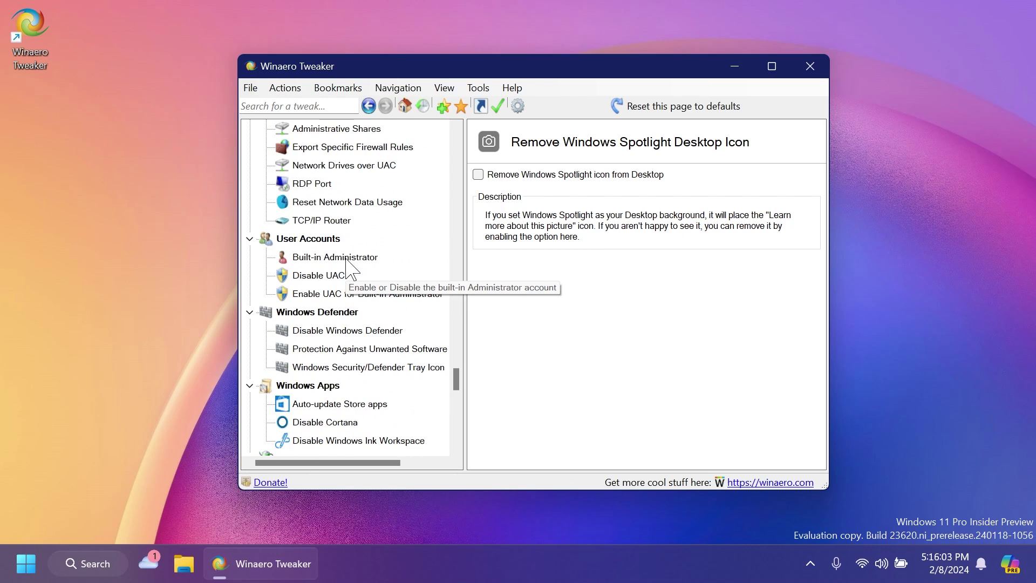
scroll(347, 263, "down", 13)
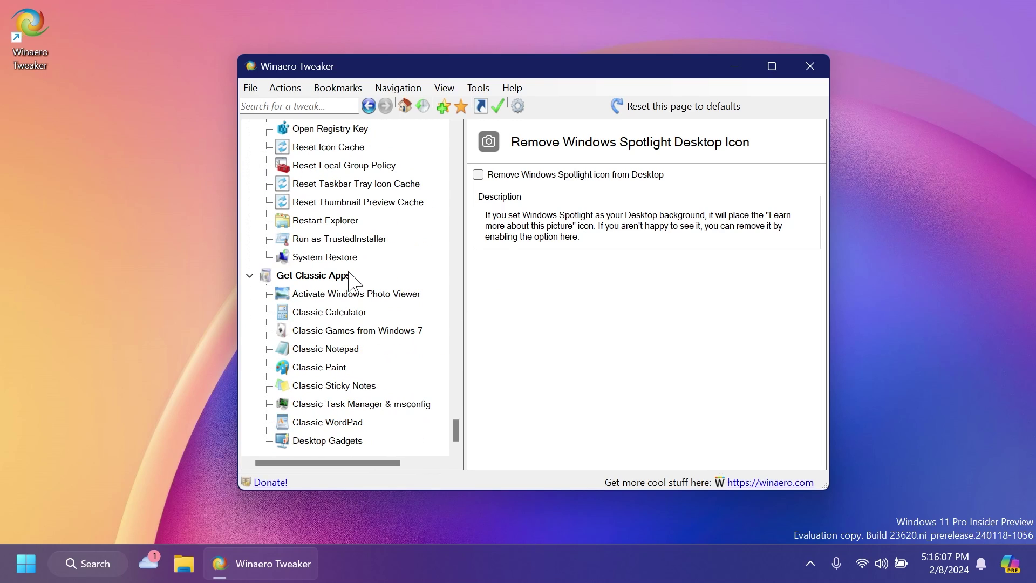
left_click_drag(455, 430, 474, 169)
scroll(388, 254, "up", 8)
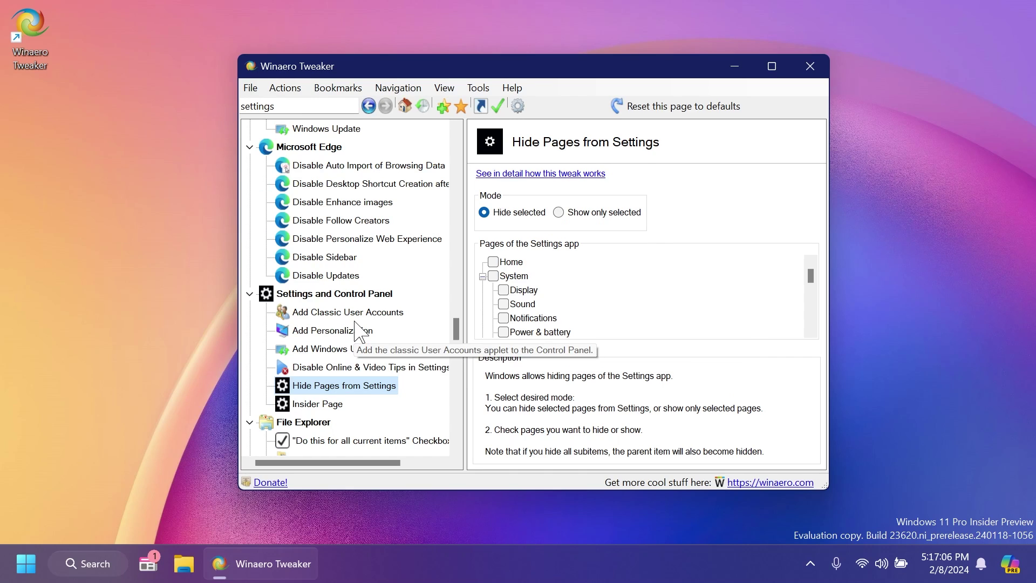
Open Settings from Search to see its current Home page, then close it.
left_click(86, 562)
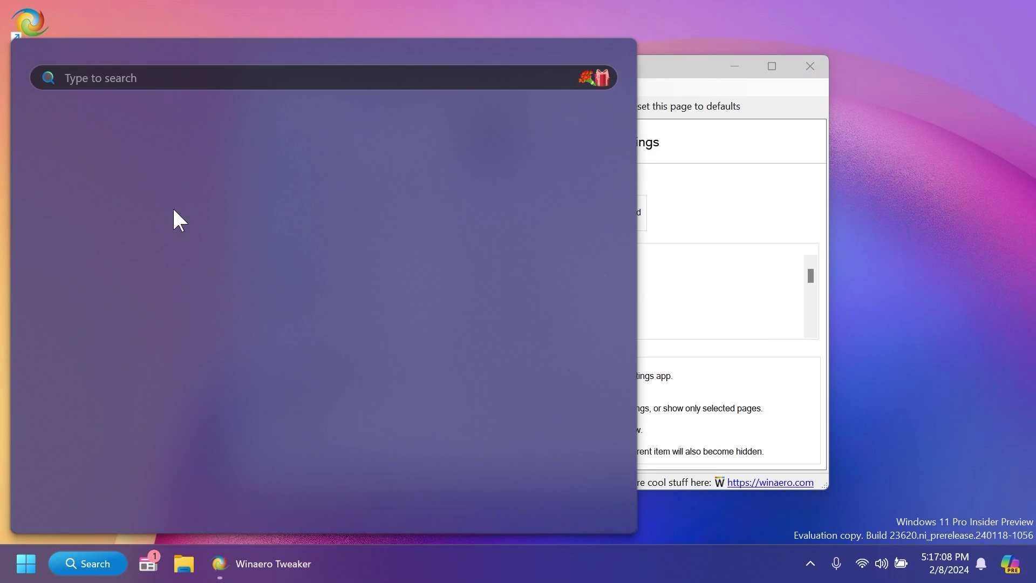
left_click(107, 293)
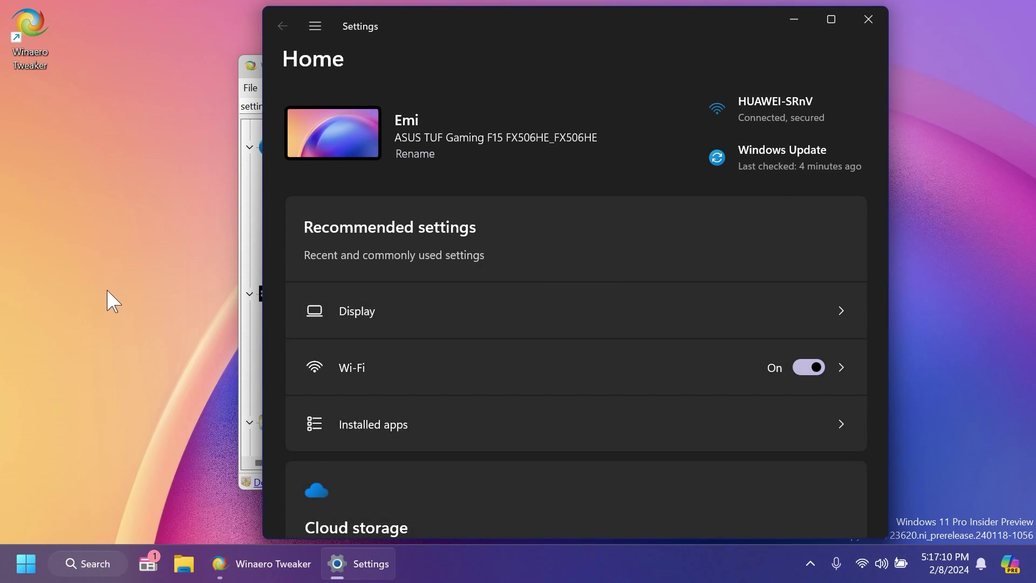
left_click(831, 19)
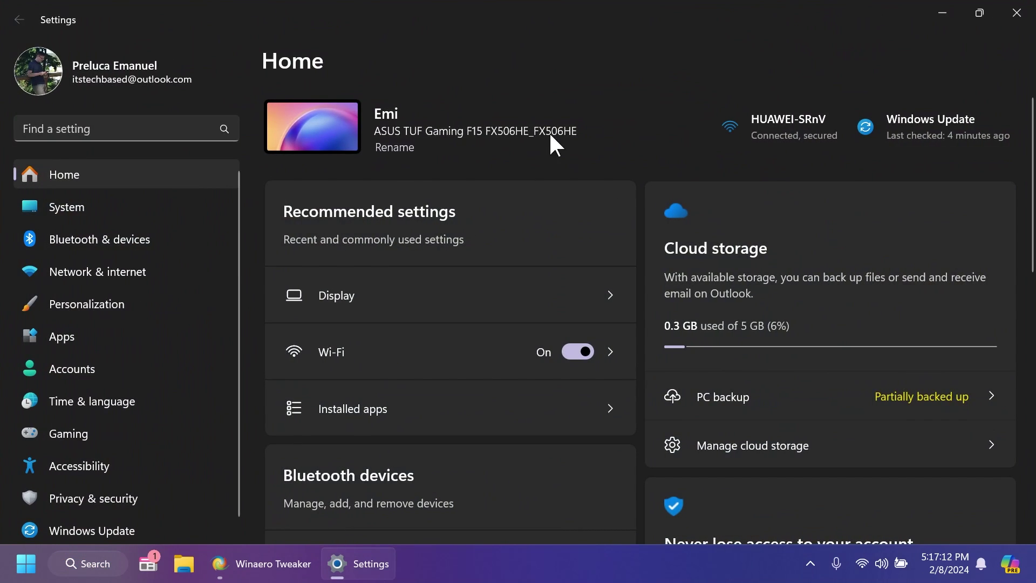
scroll(504, 261, "down", 3)
scroll(504, 261, "up", 3)
left_click(1017, 12)
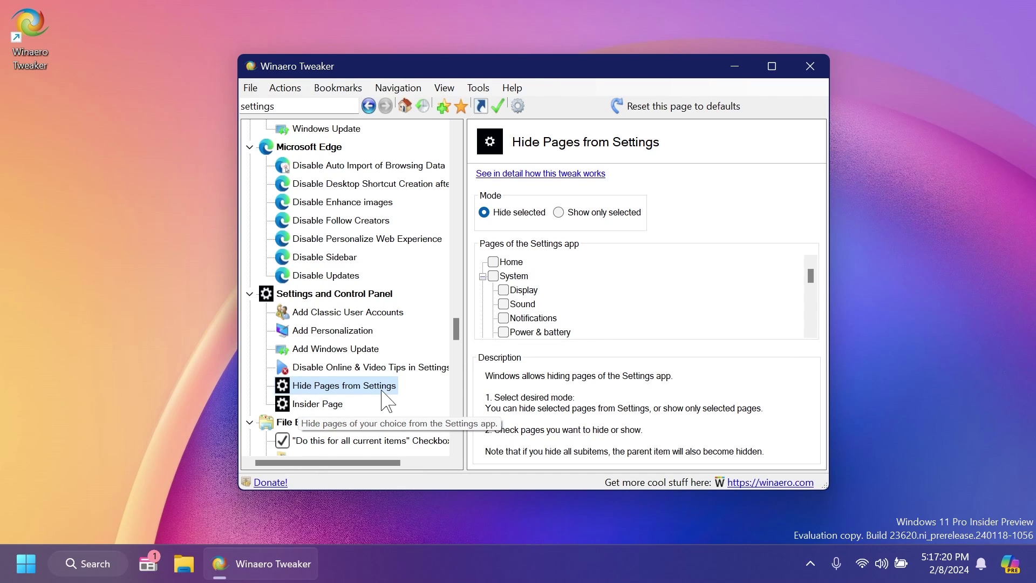
Tick Home in Hide Pages from Settings and reopen Settings to confirm Home is gone.
left_click(493, 263)
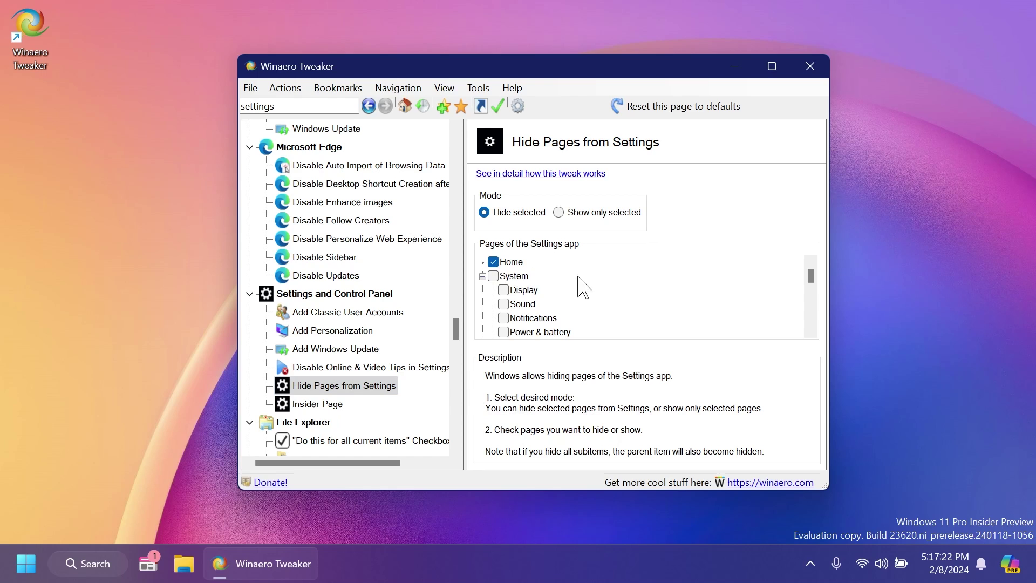
left_click(81, 567)
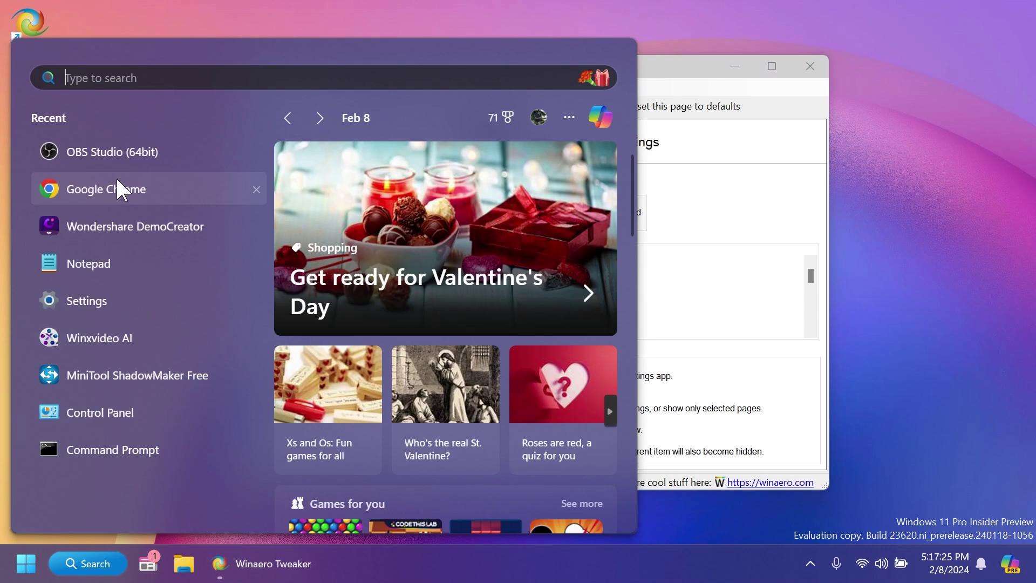
left_click(108, 302)
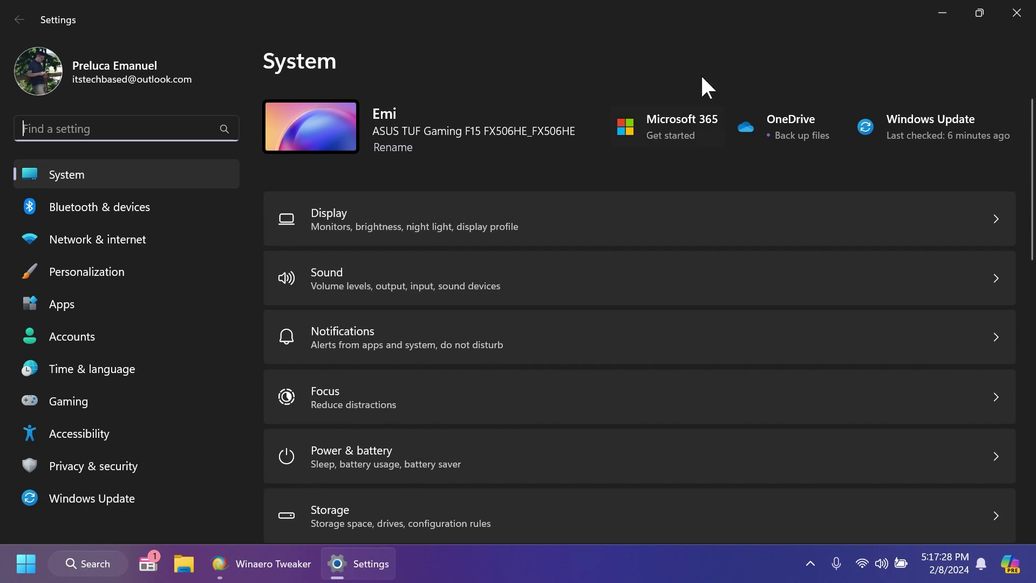
left_click(1000, 15)
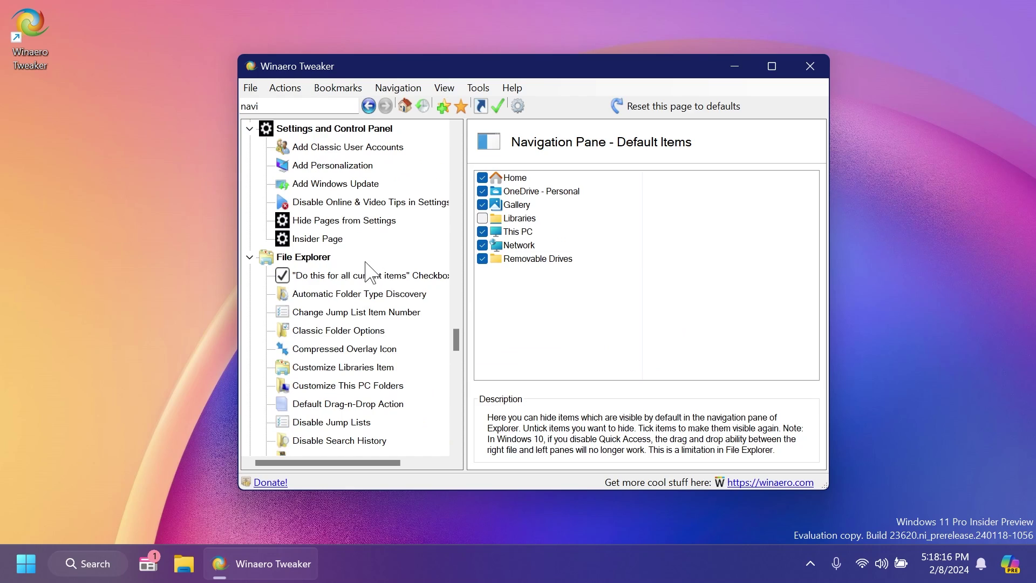
Untick Gallery in the Navigation Pane - Default Items list.
scroll(329, 256, "down", 8)
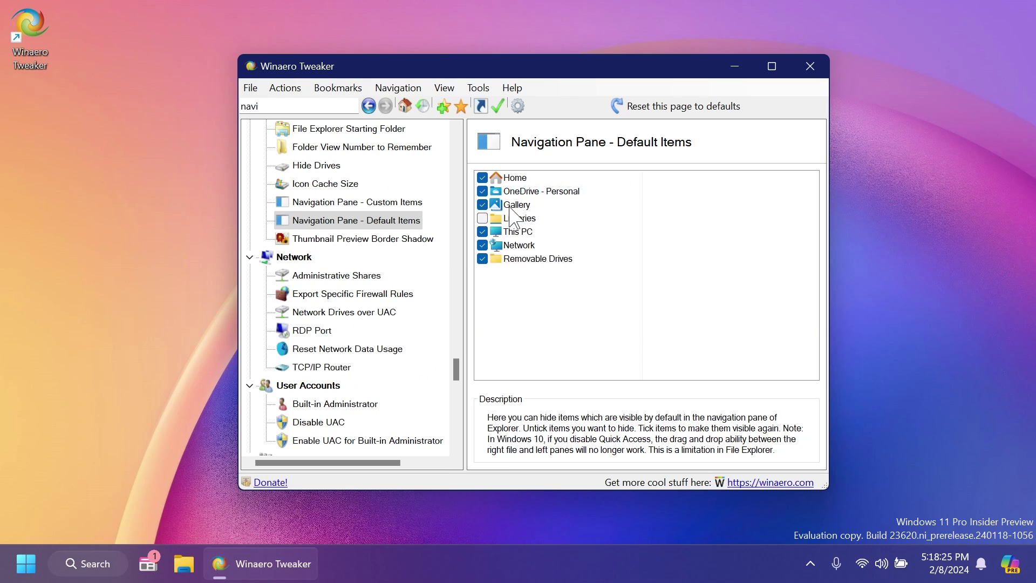
left_click(512, 192)
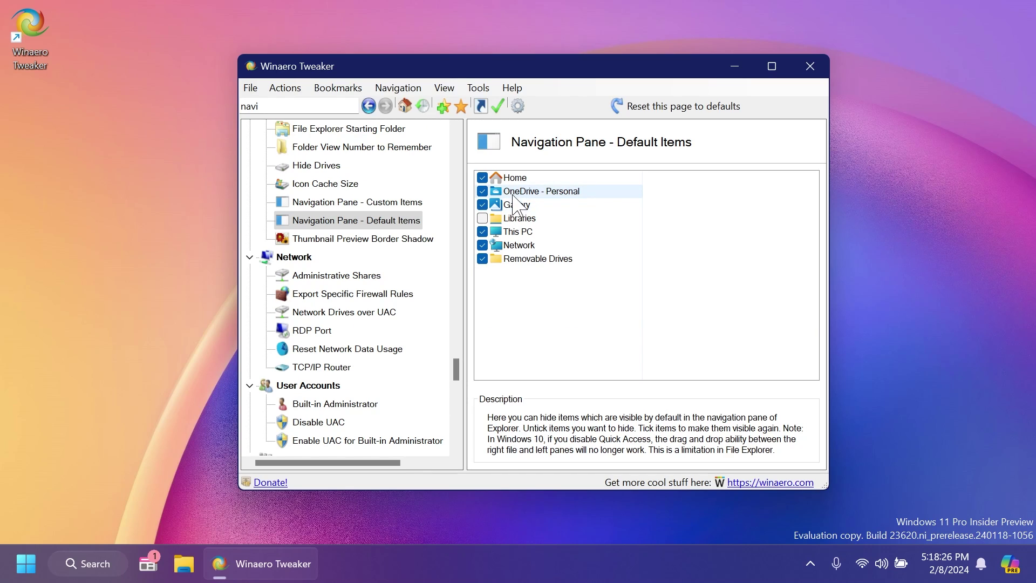
left_click(526, 204)
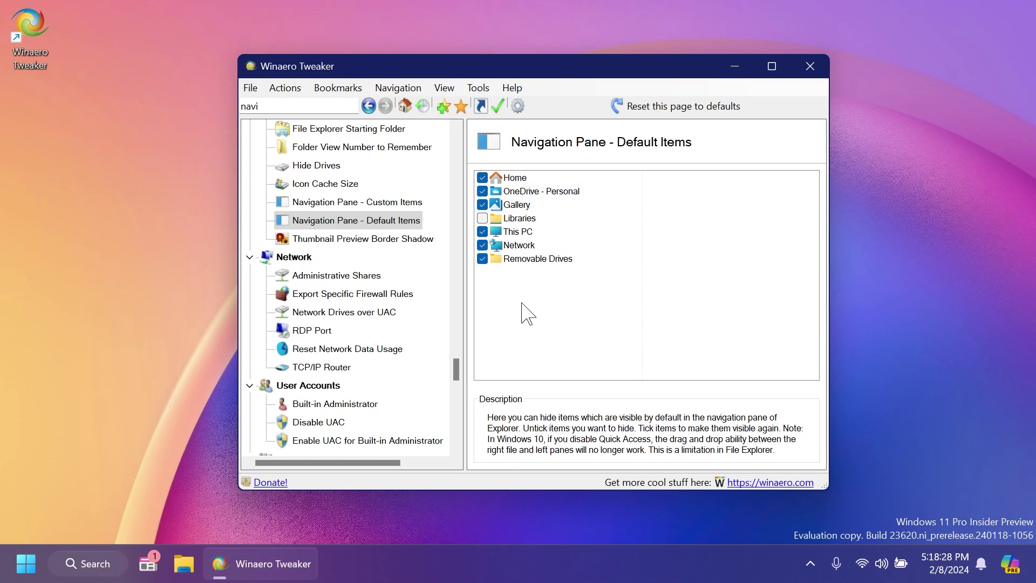
left_click(483, 205)
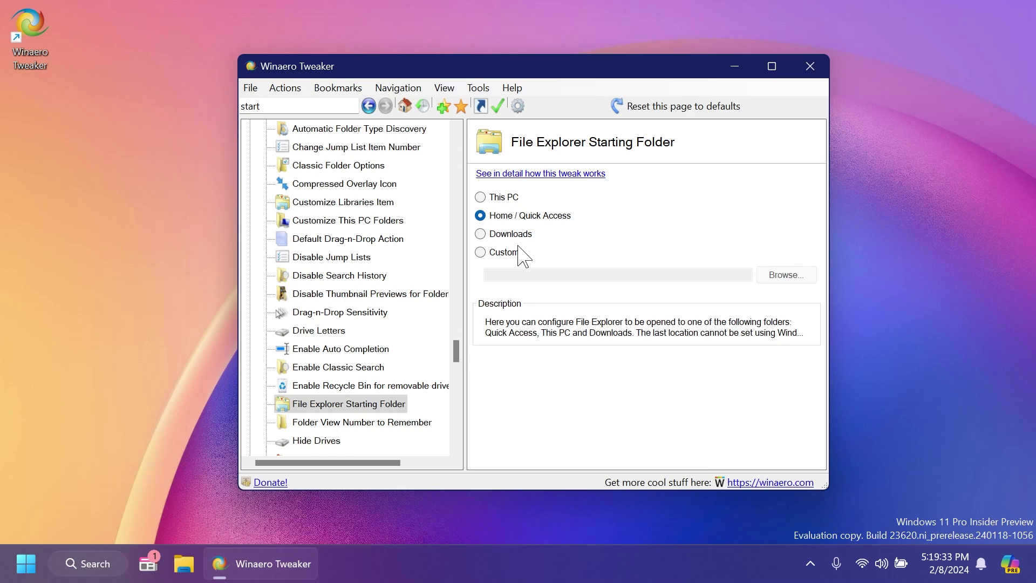
Set the File Explorer starting folder to a custom path: the Videos folder.
left_click(500, 254)
left_click(785, 274)
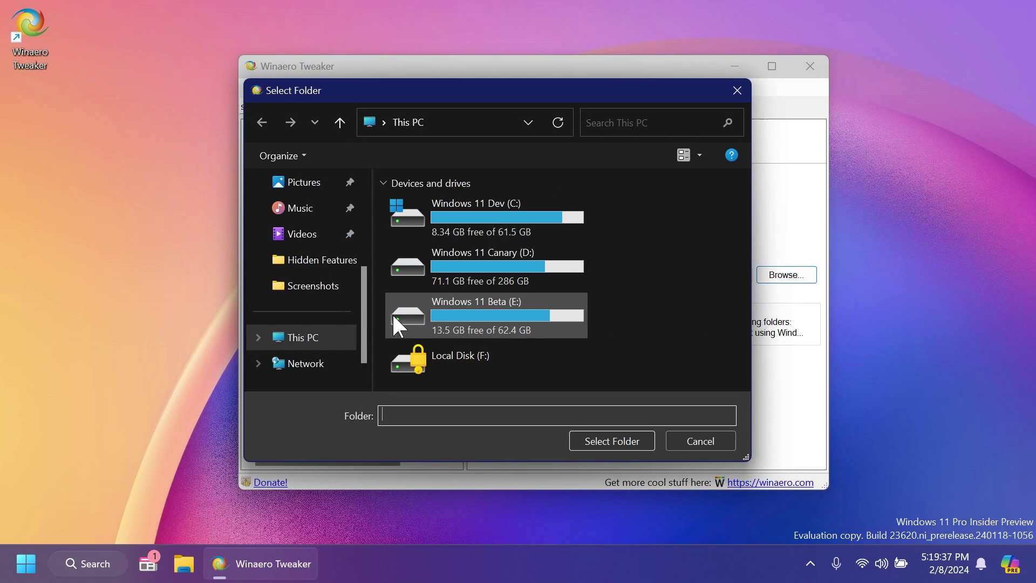
left_click(298, 235)
left_click(609, 440)
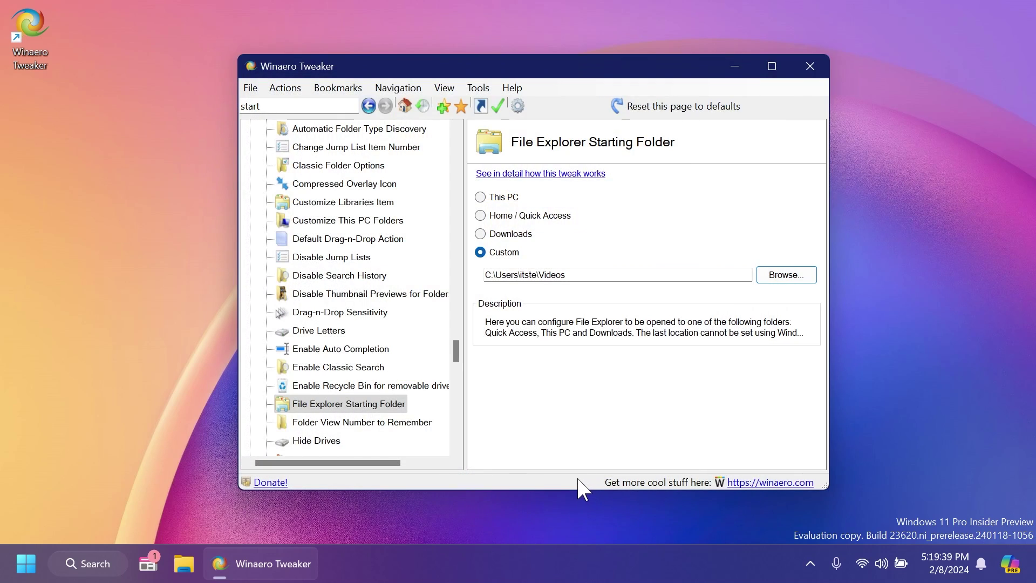
Confirm with Win+E that Explorer opens in Videos, then review the Recent Changes list.
left_click(97, 484)
key("super+e")
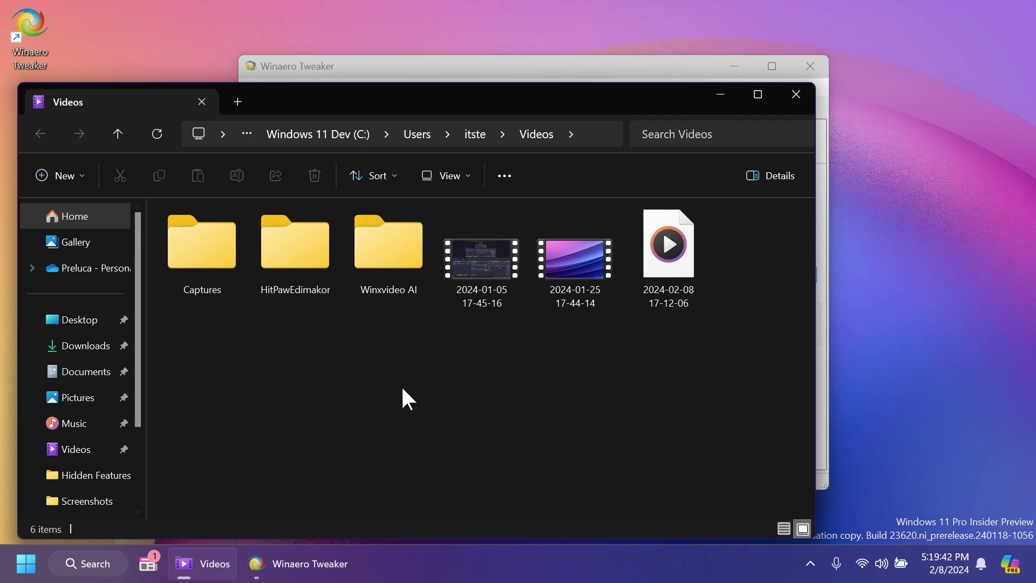
left_click_drag(478, 103, 511, 38)
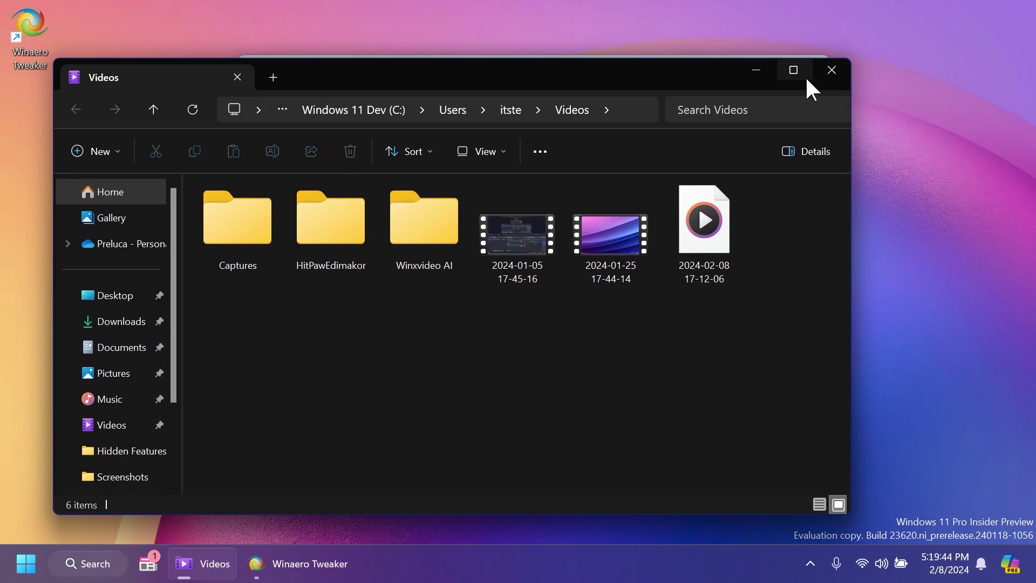
left_click(832, 67)
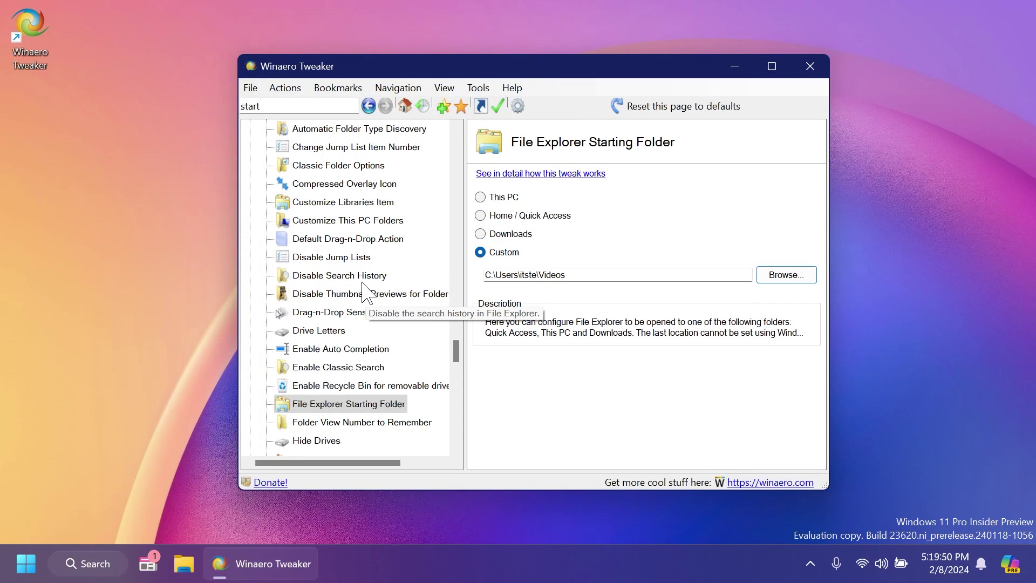
left_click_drag(456, 351, 474, 144)
scroll(356, 240, "down", 6)
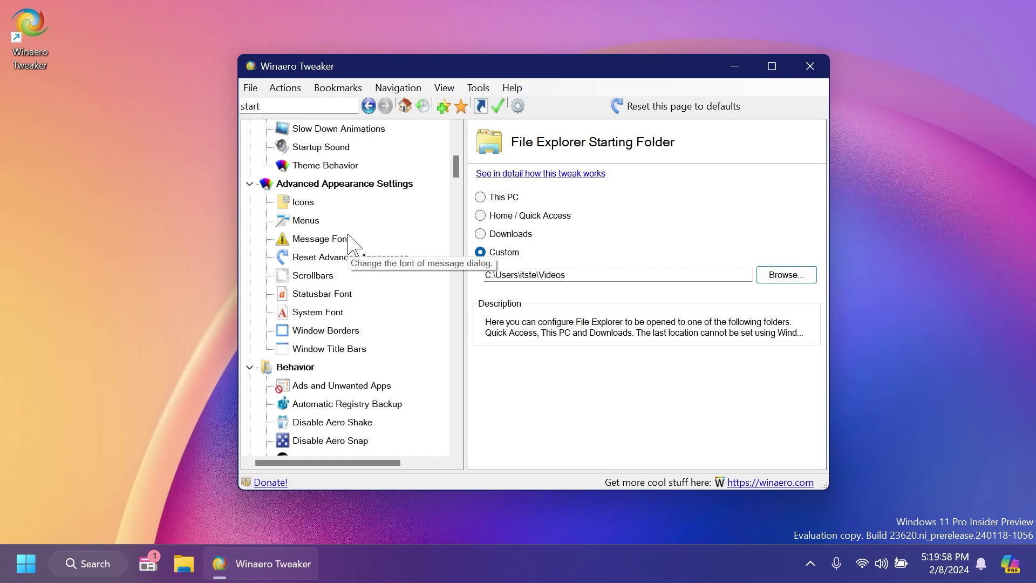
scroll(348, 242, "down", 15)
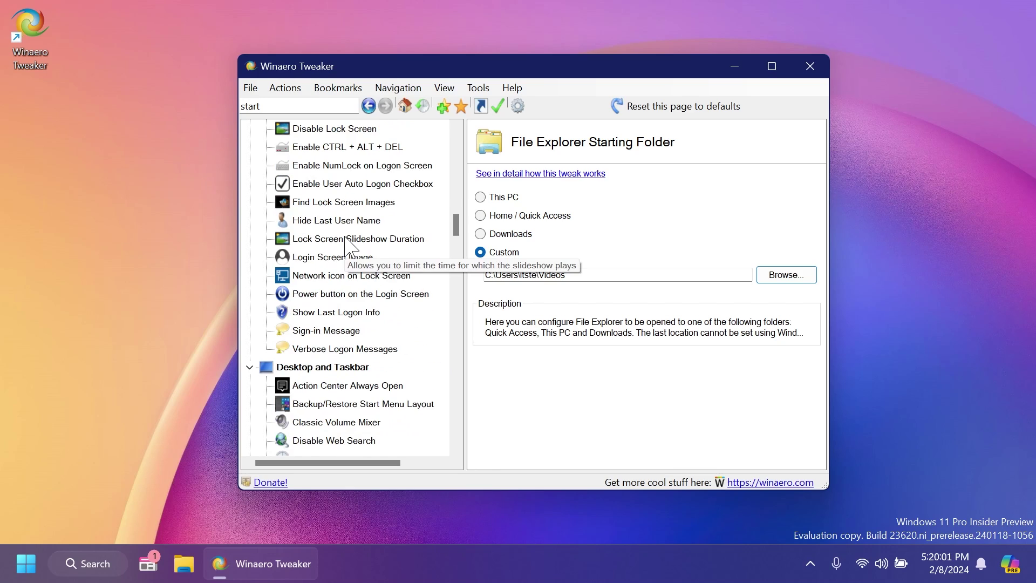
scroll(345, 245, "down", 2)
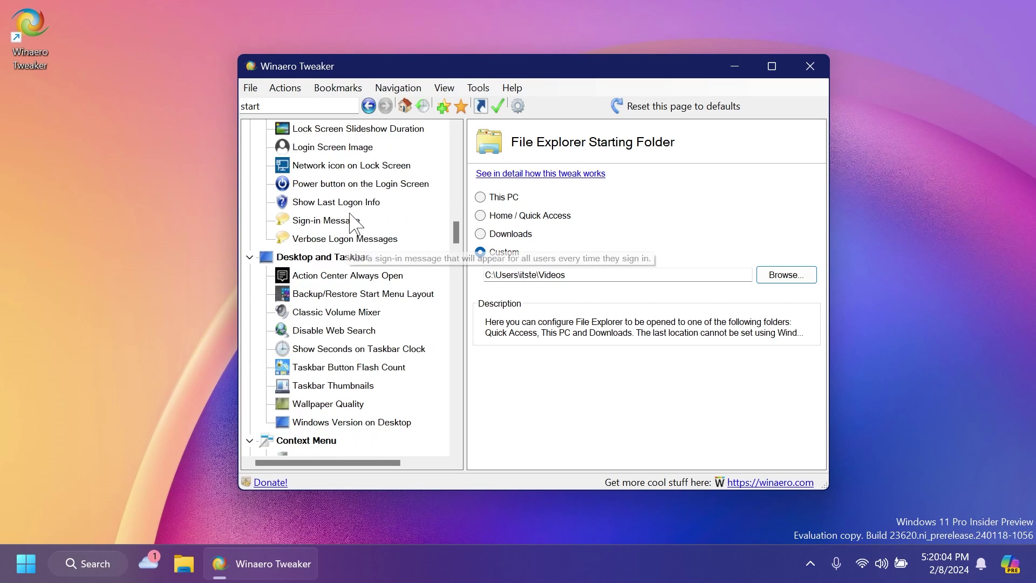
scroll(348, 227, "down", 7)
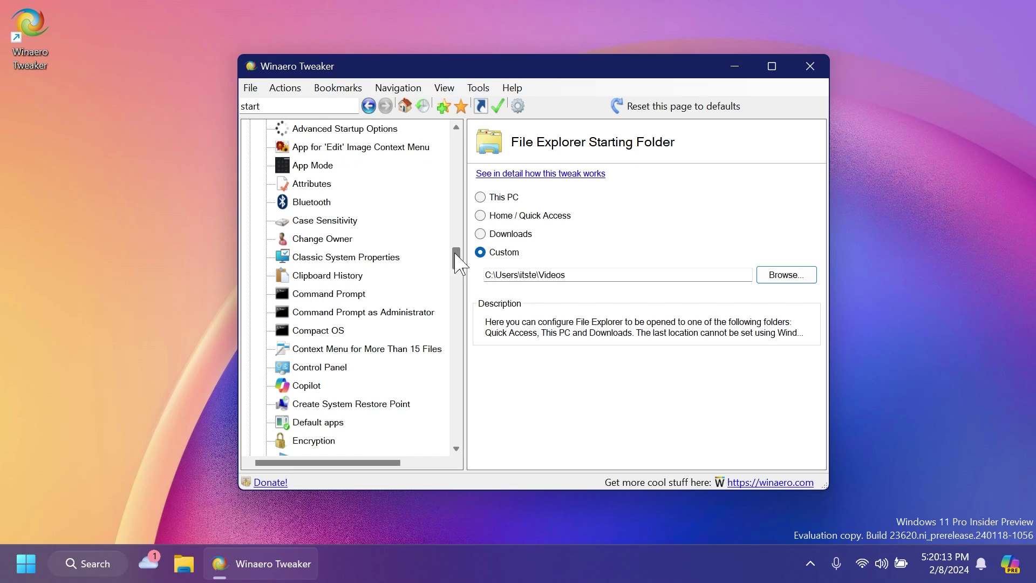
left_click_drag(456, 258, 470, 142)
Untick 'Enable classic full context menus' via Recent Changes and confirm the desktop shows Windows 11's modern menu.
left_click(314, 166)
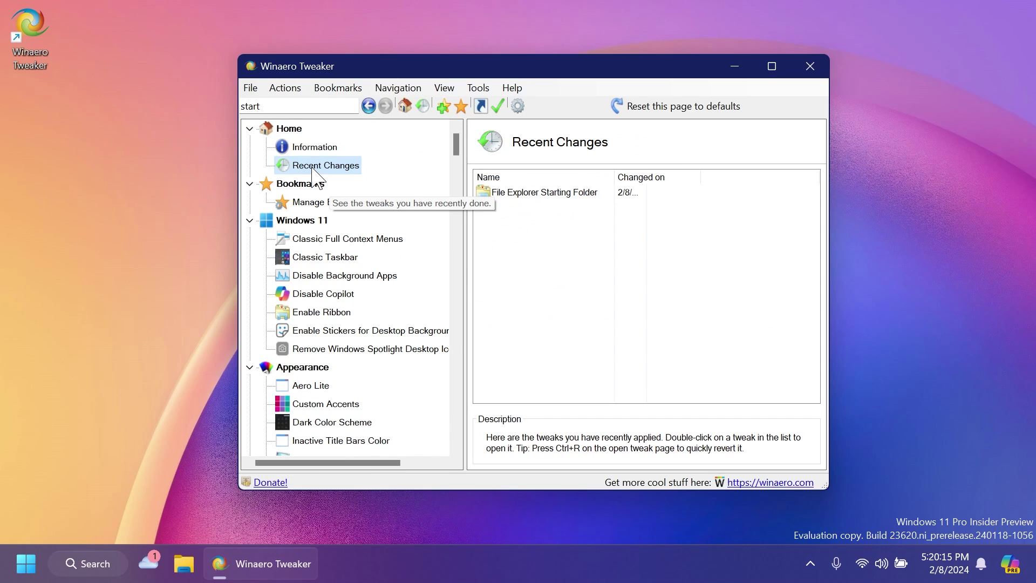
left_click(526, 193)
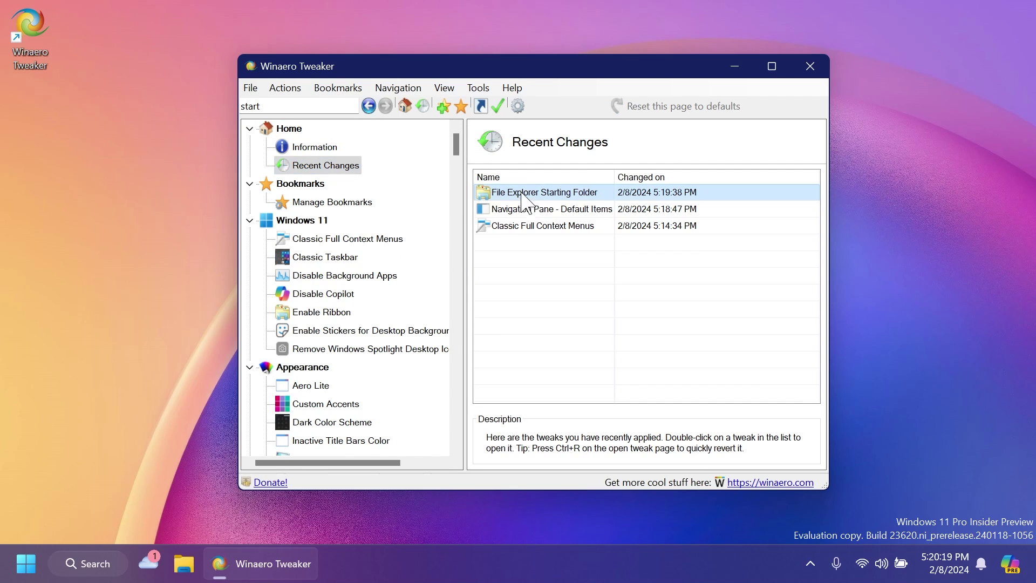
left_click(532, 226)
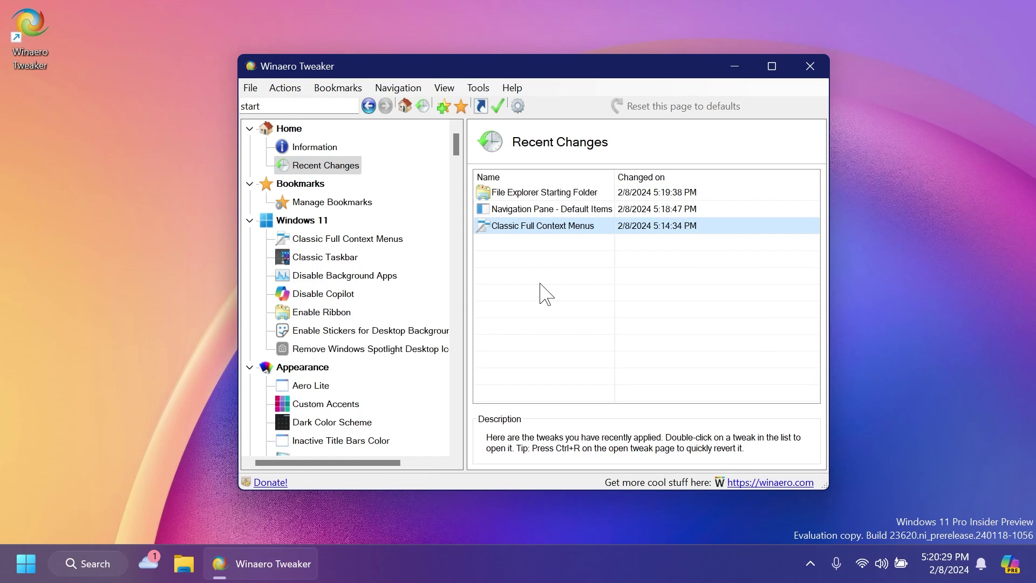
double_click(530, 226)
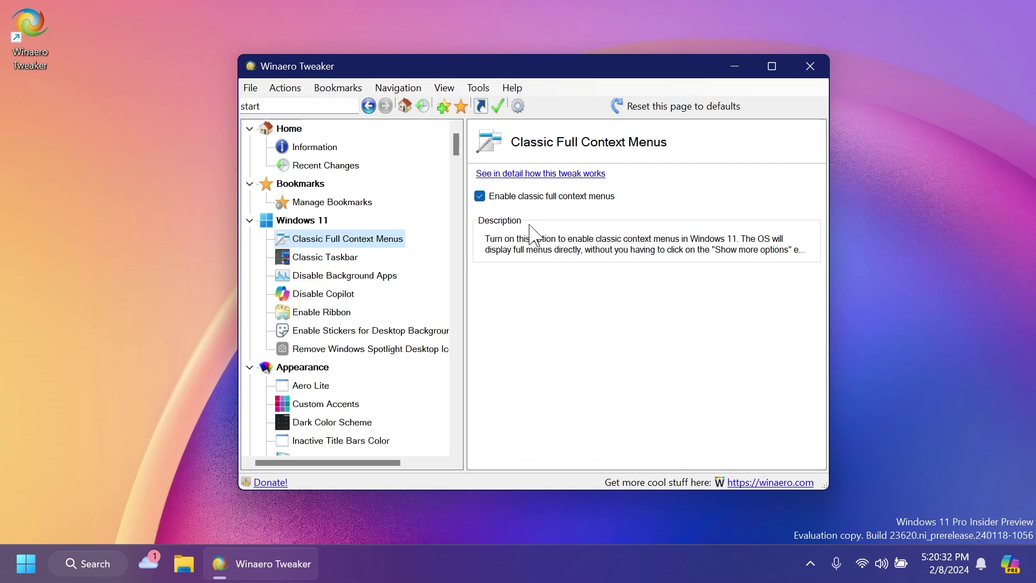
left_click(480, 196)
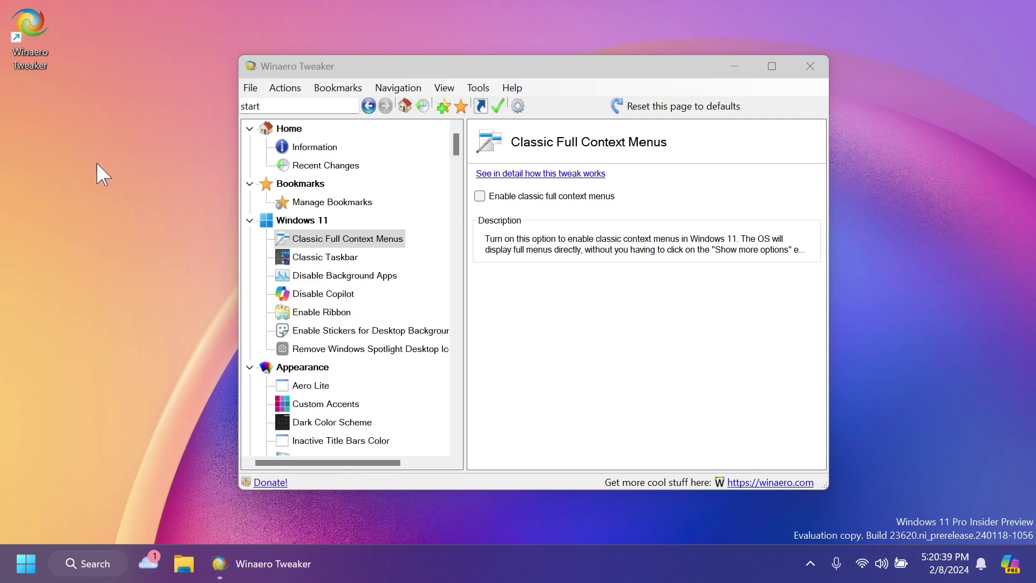
right_click(89, 163)
left_click(86, 164)
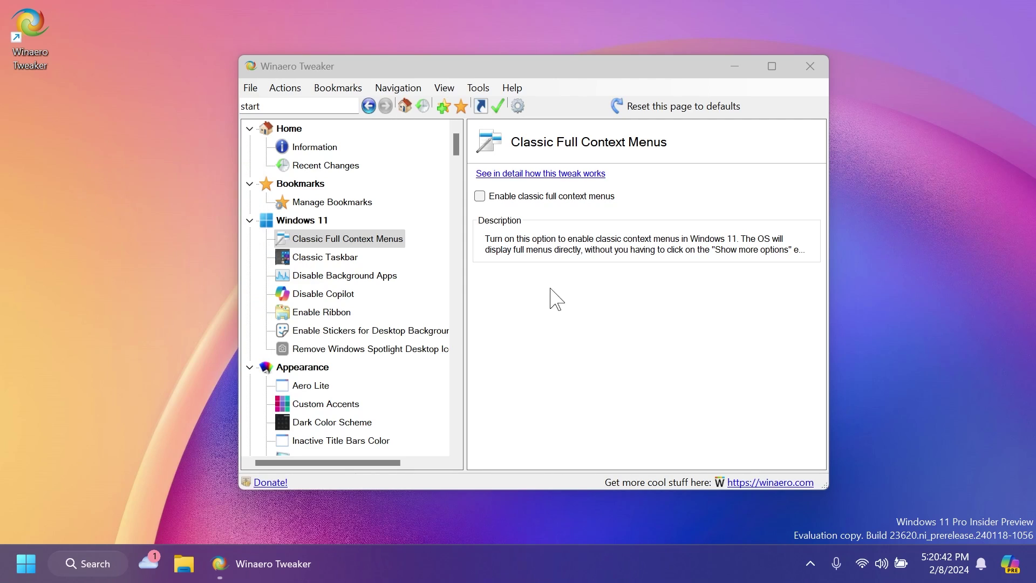